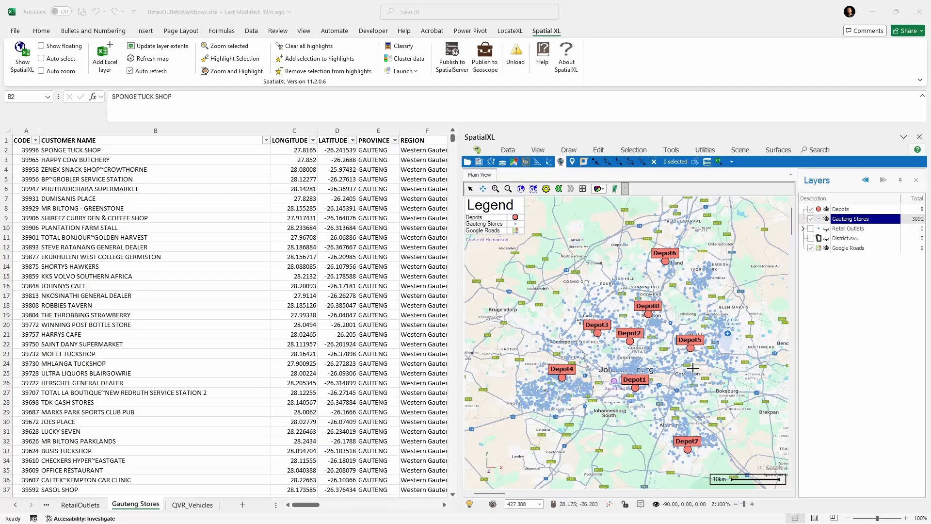
scroll(693, 367, "up", 1)
scroll(693, 368, "down", 1)
left_click(810, 227)
left_click(846, 211)
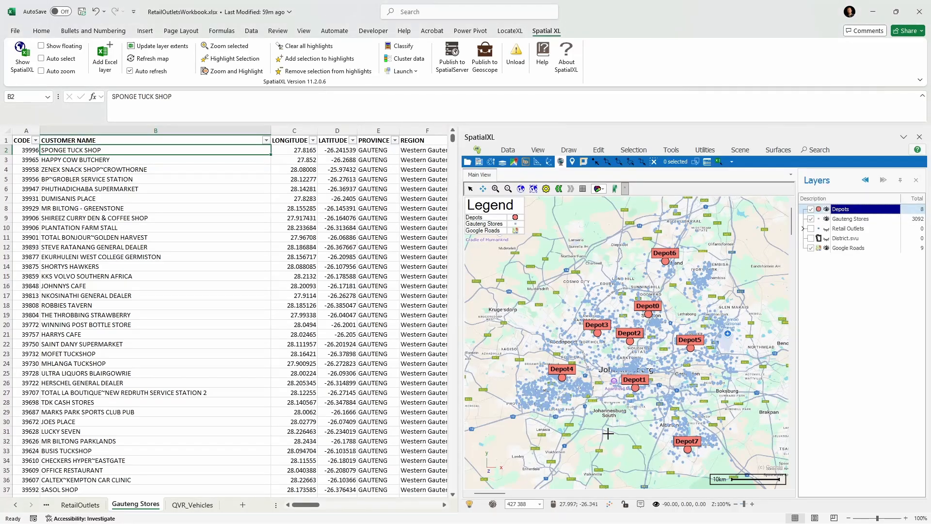
scroll(630, 416, "up", 1)
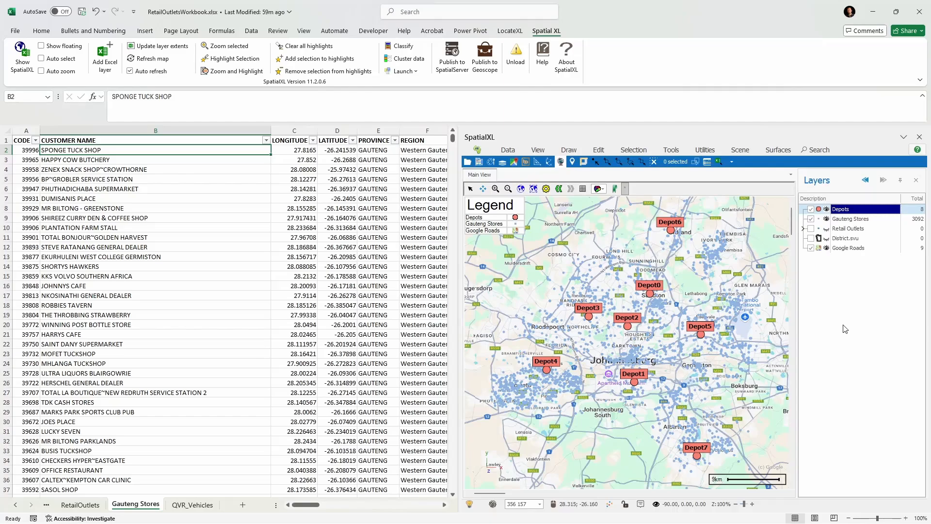
left_click(842, 219)
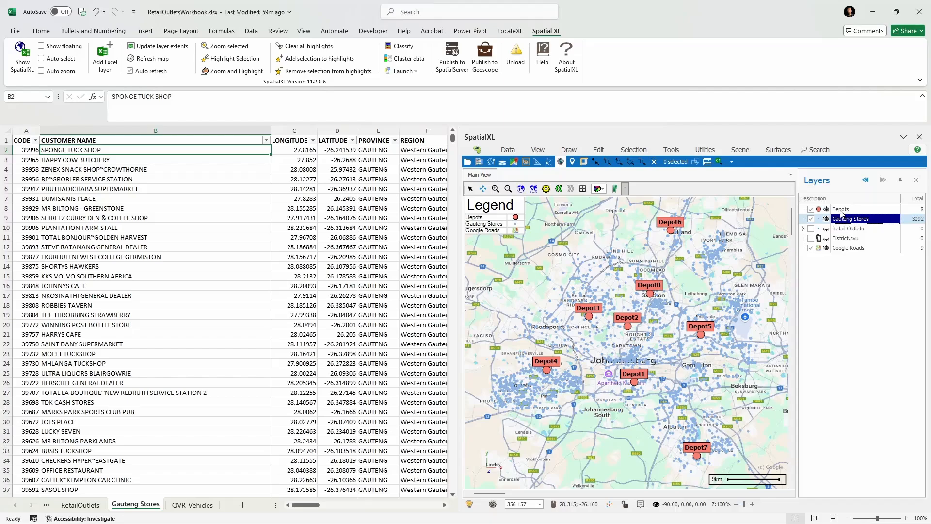
Open the Voronoi Diagram operation for the Depots layer and move its dialog clear of the map.
left_click(841, 209)
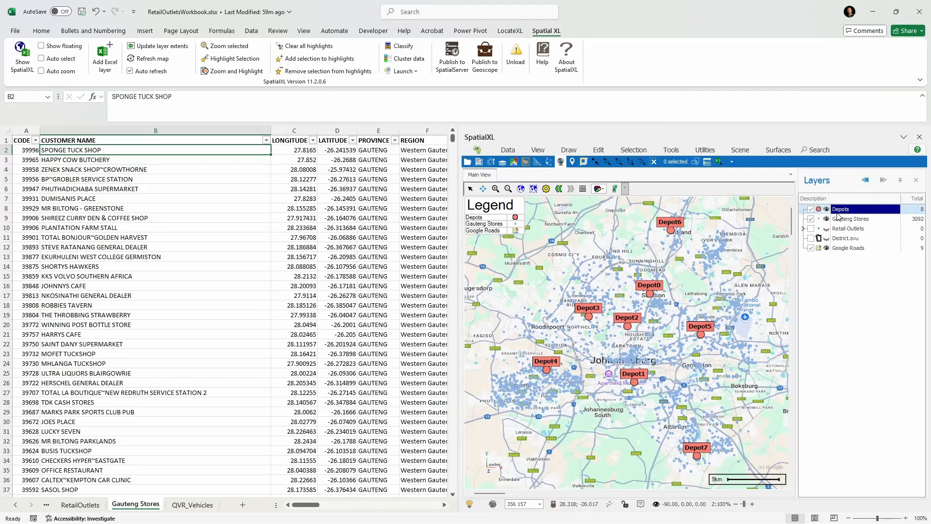
left_click(671, 150)
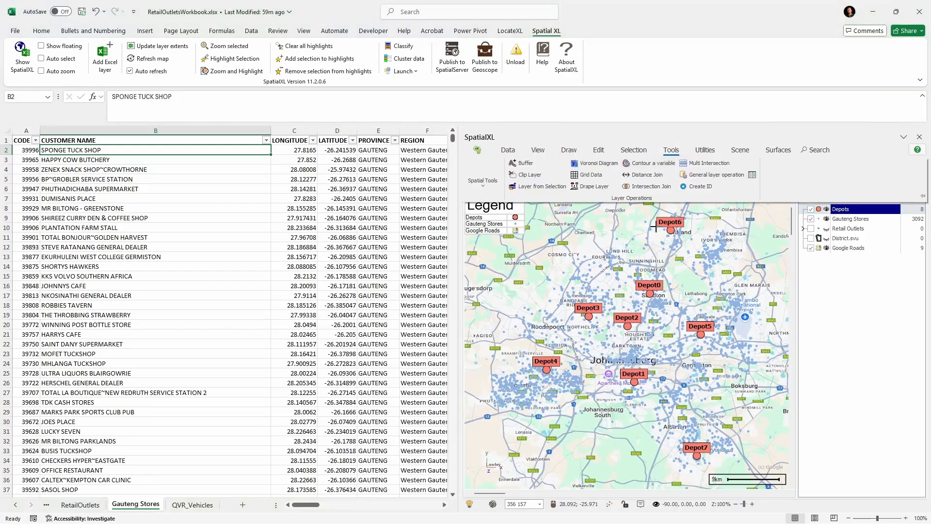
left_click(588, 165)
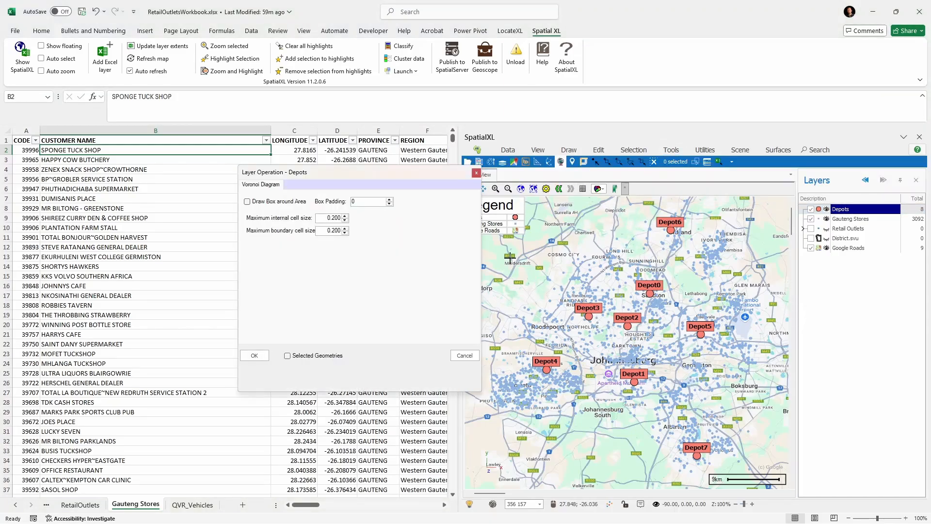
left_click_drag(385, 172, 349, 147)
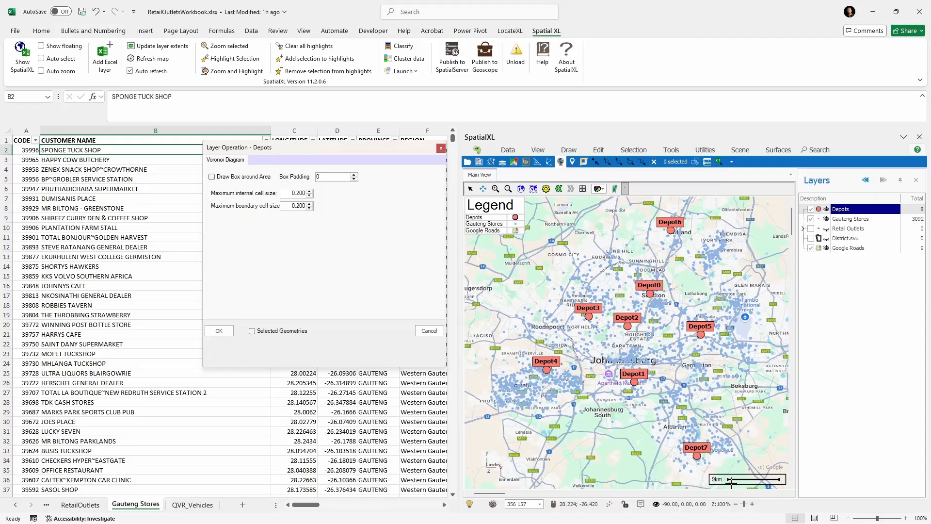
left_click(738, 151)
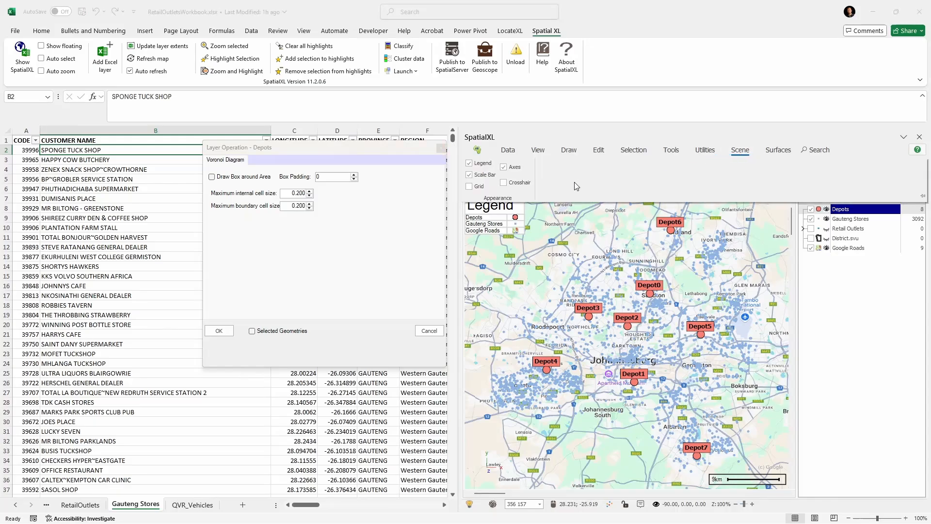
left_click(813, 299)
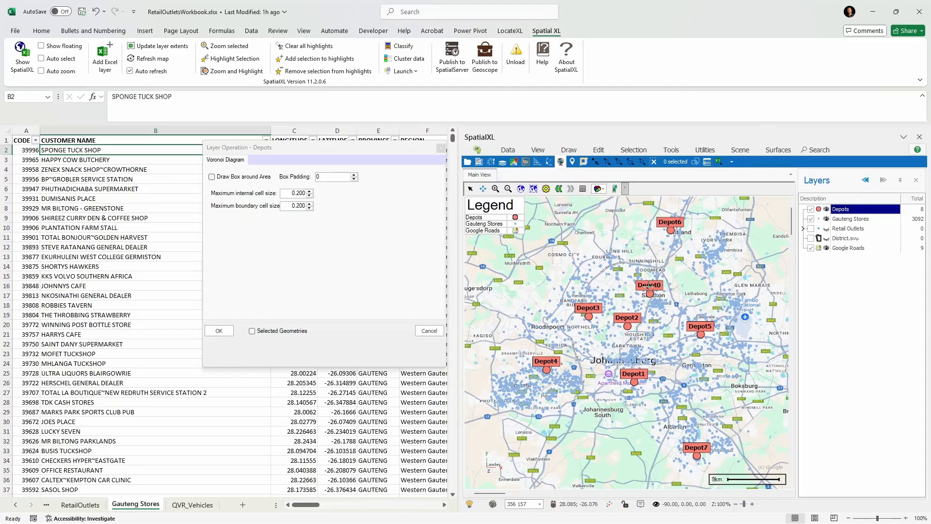
left_click(270, 334)
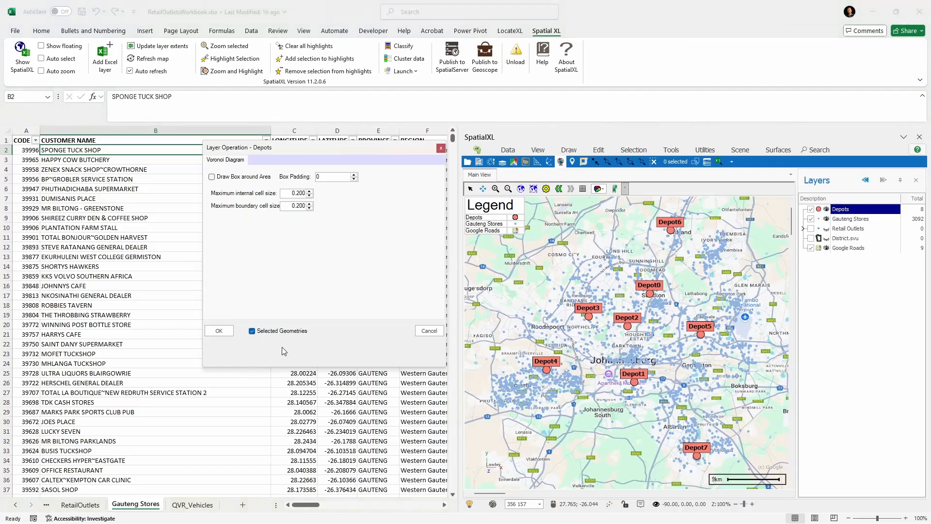
left_click(270, 334)
left_click(839, 213)
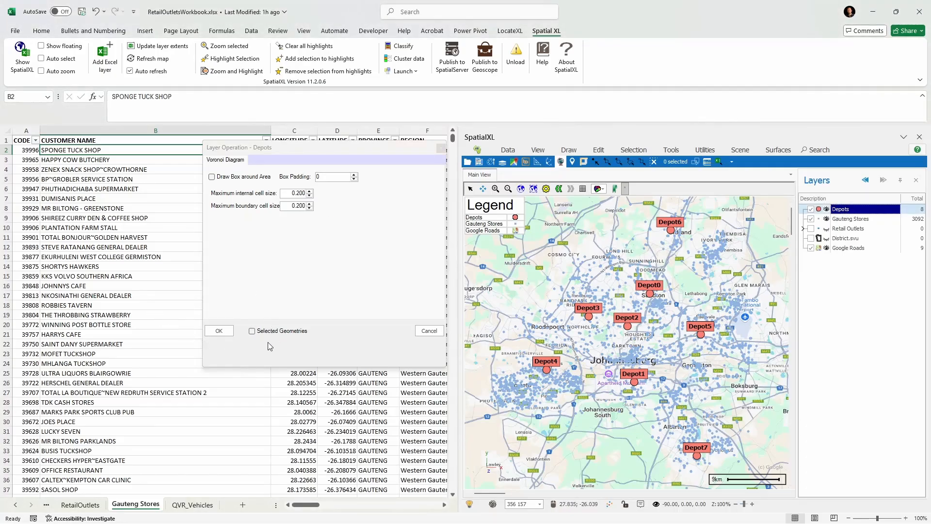
Generate the Voronoi diagram for all depots as a new layer with transparency at about half.
left_click(224, 331)
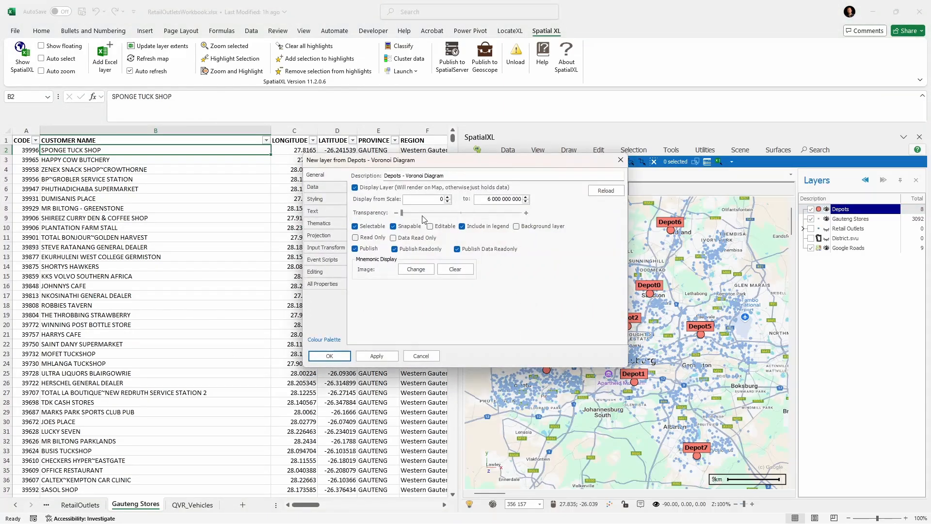
left_click_drag(401, 215, 461, 217)
left_click(329, 356)
scroll(580, 354, "down", 1)
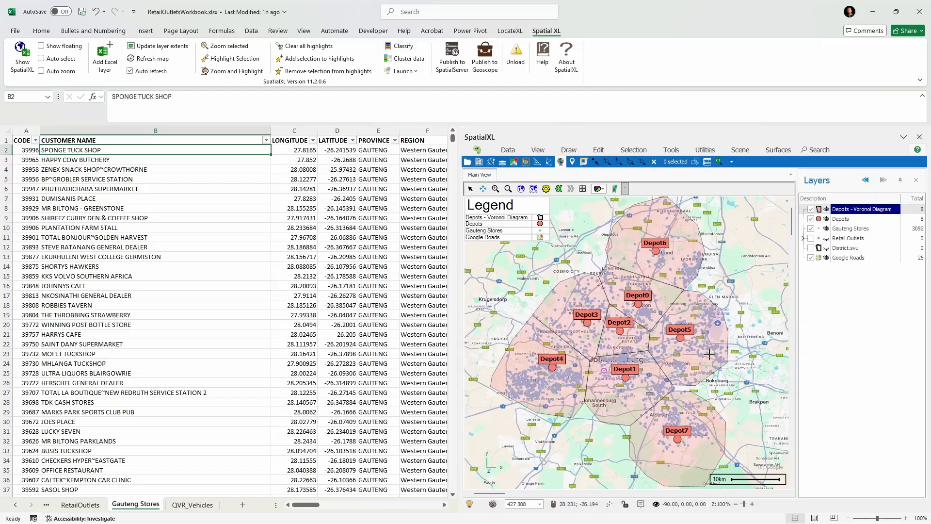
left_click(849, 220)
left_click(851, 229)
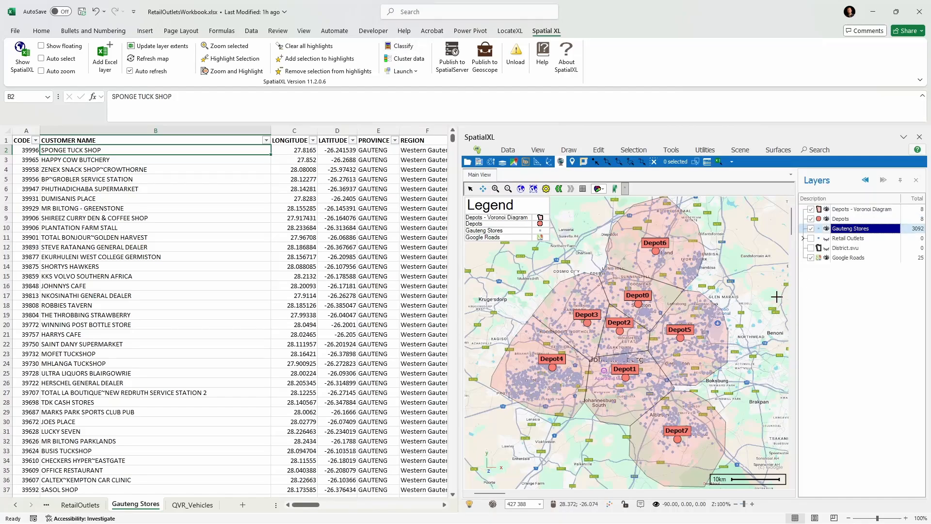
left_click(811, 231)
left_click(811, 231)
Classify the Gauteng Stores worksheet using the Depots - Voronoi Diagram layer, writing its Description values into the empty column AB.
left_click(138, 256)
left_click_drag(305, 504, 426, 504)
left_click(440, 131)
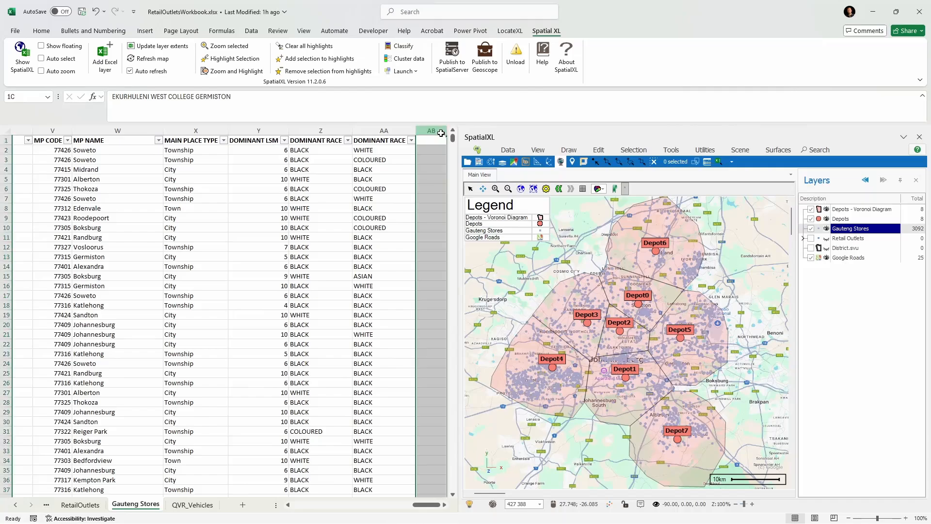
left_click(403, 46)
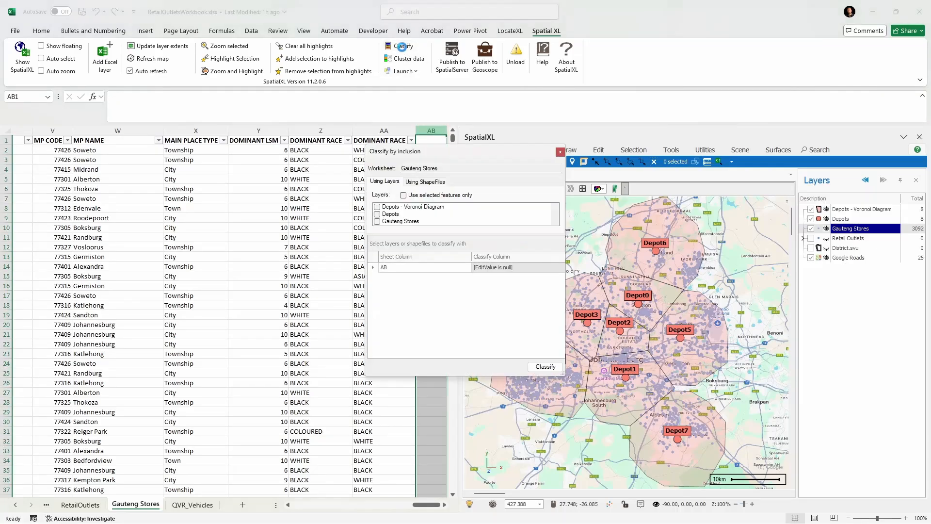
left_click(411, 207)
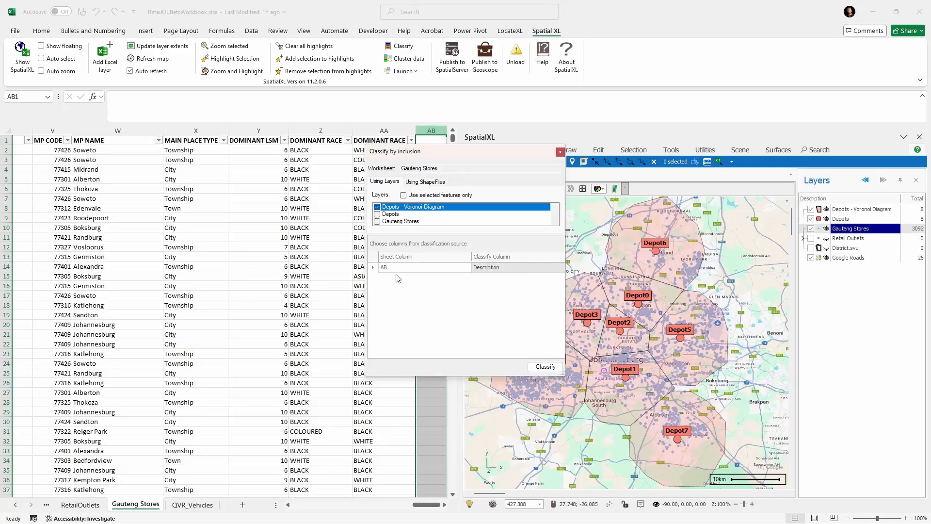
left_click(374, 269)
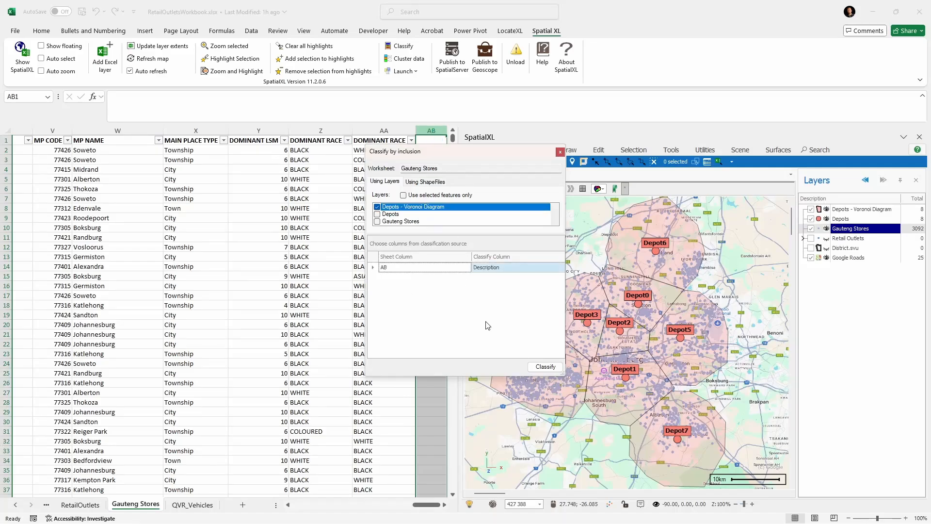
left_click(507, 267)
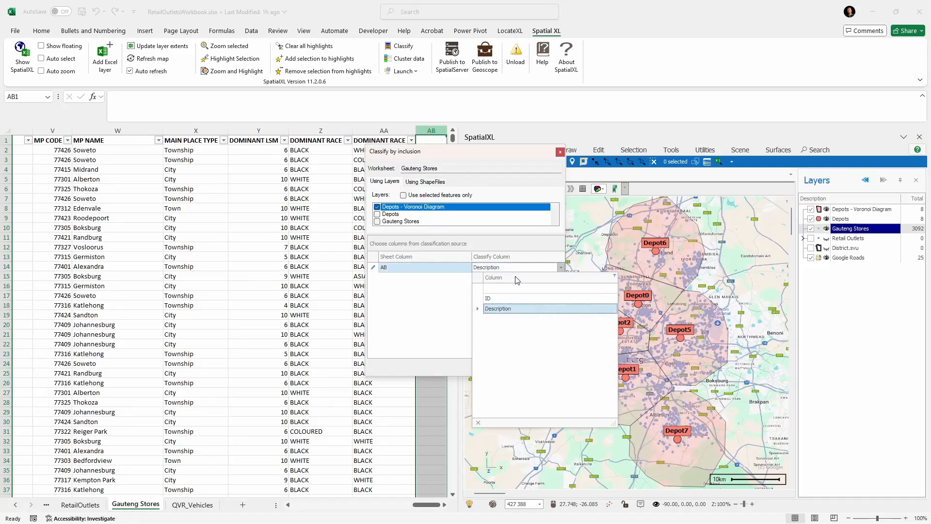
left_click(494, 309)
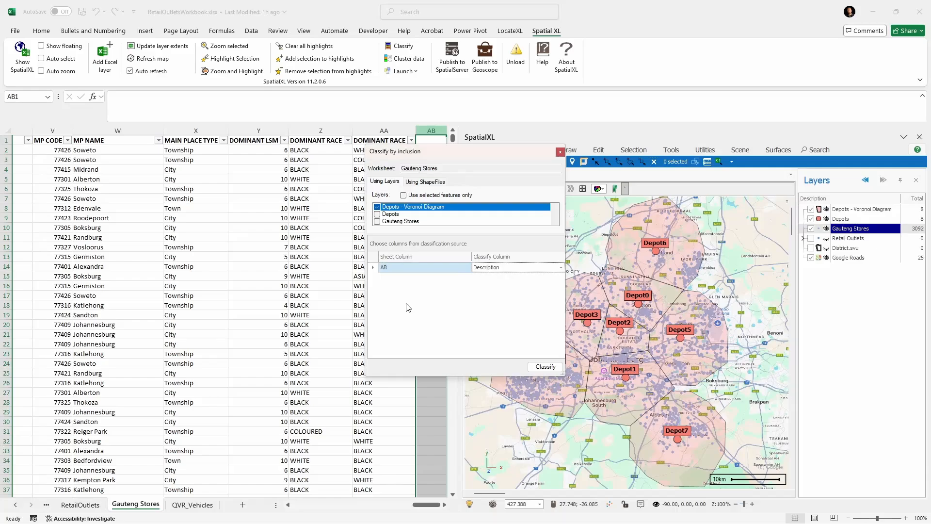
left_click(549, 367)
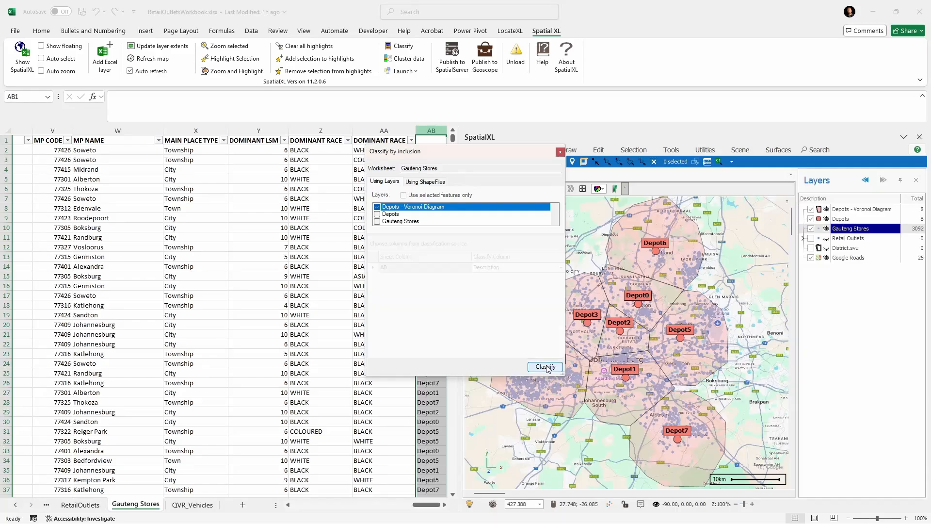
left_click(487, 296)
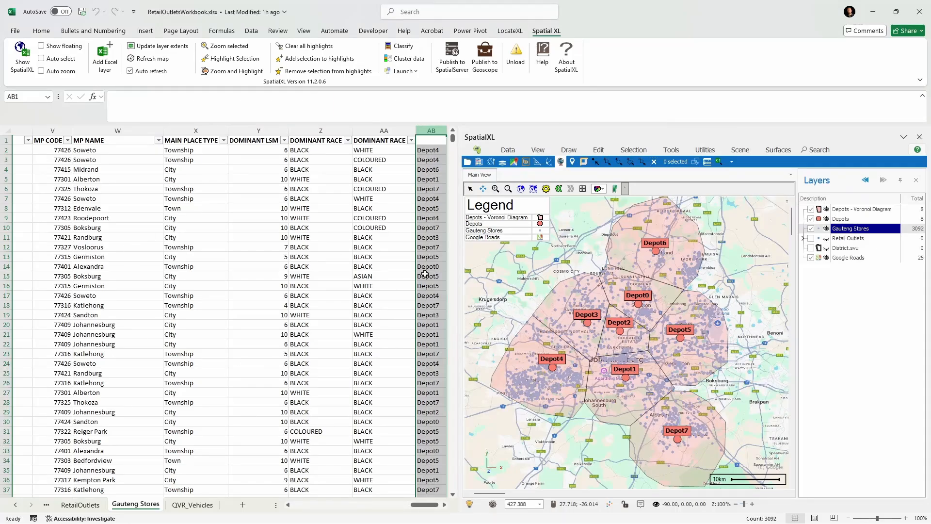
Check the depot assignments in column AB and enter Depot as the header in cell AB1.
scroll(425, 274, "down", 2)
scroll(425, 274, "up", 2)
scroll(427, 181, "down", 6)
scroll(433, 242, "up", 6)
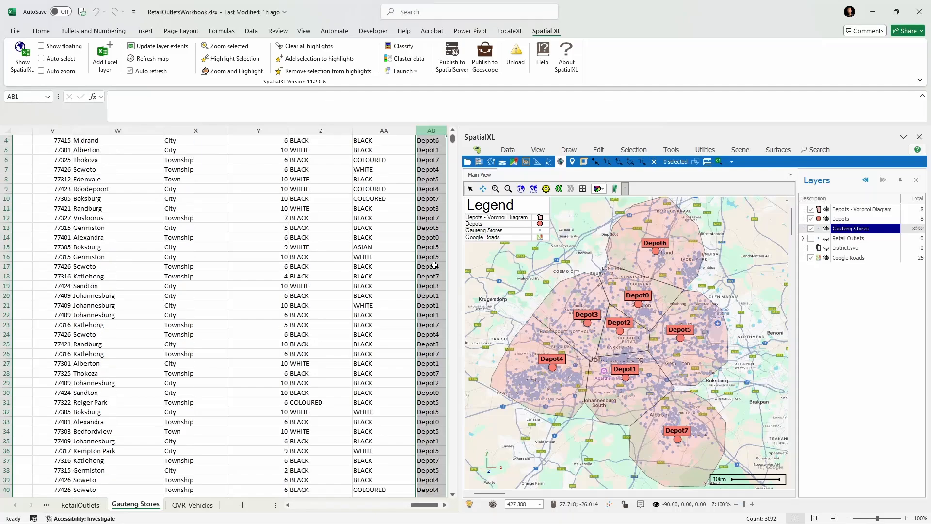
left_click(432, 142)
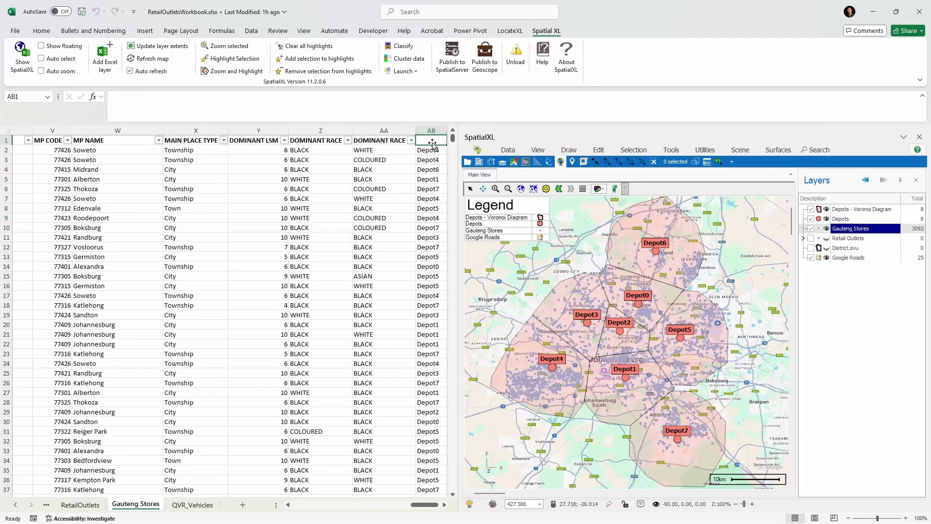
type("Depot")
key("Return")
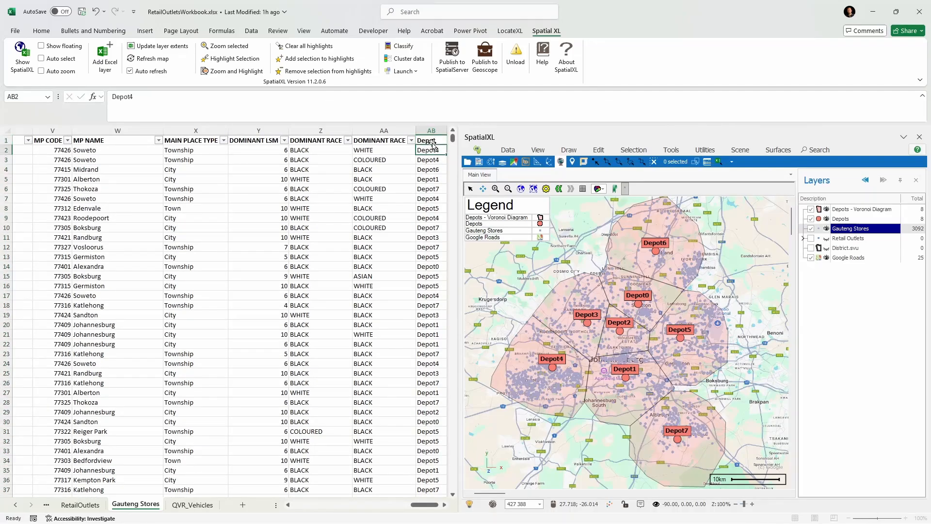
left_click(385, 151)
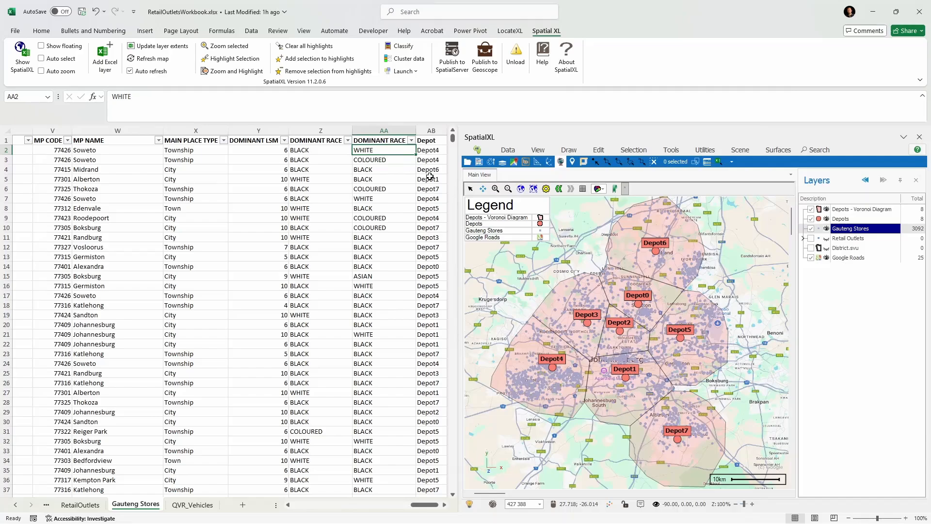
left_click(431, 131)
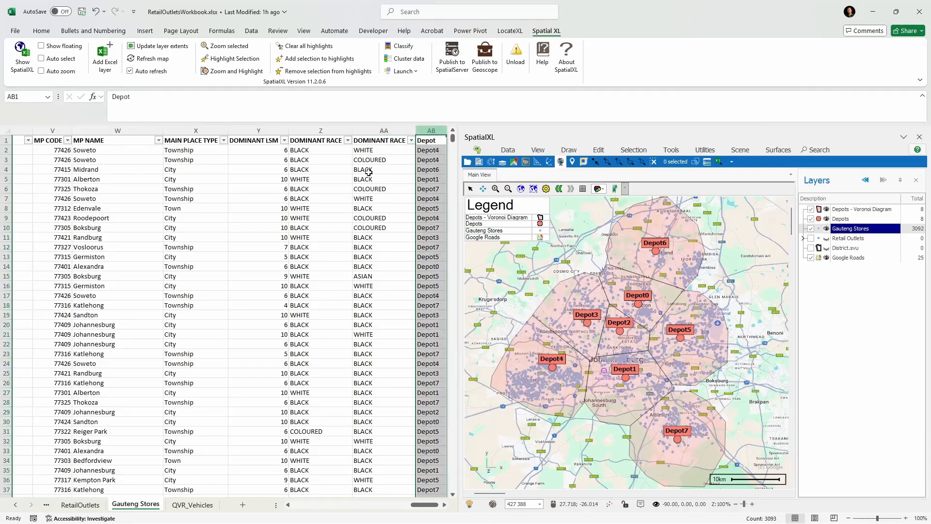
left_click(300, 161)
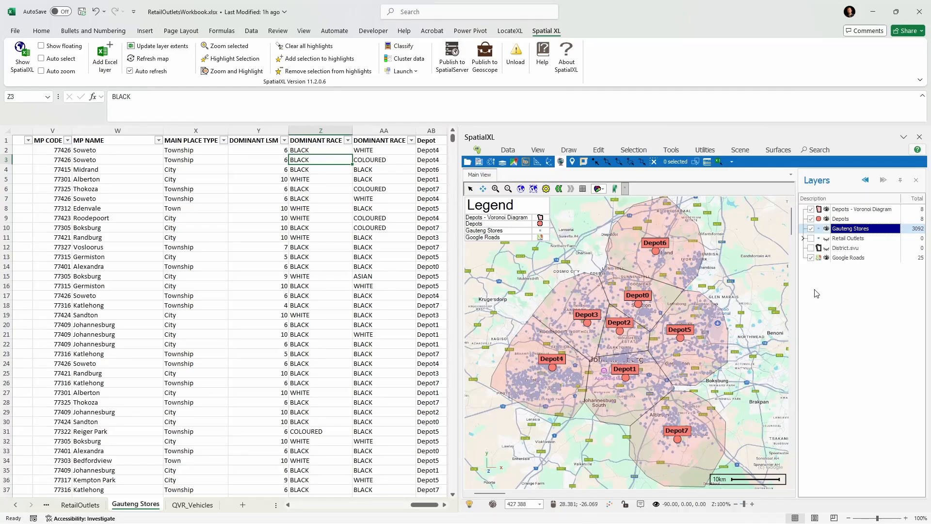
Hide the Voronoi diagram layer and create a new theme named Depot for the Gauteng Stores layer.
left_click(810, 209)
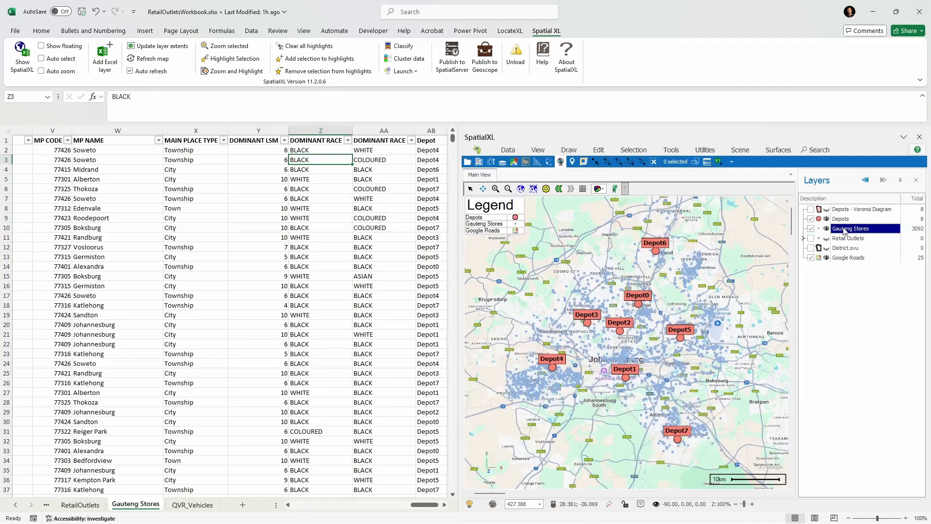
right_click(846, 229)
left_click(854, 236)
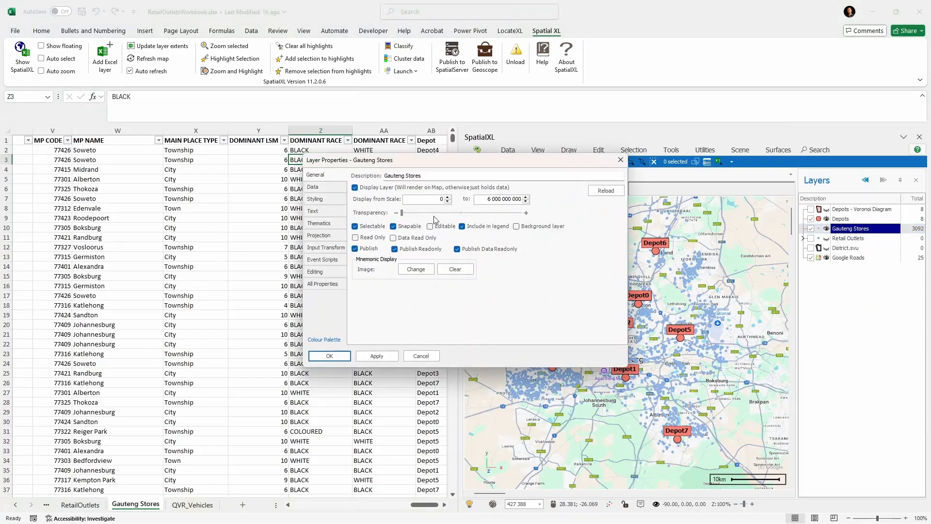
left_click(318, 223)
left_click(442, 216)
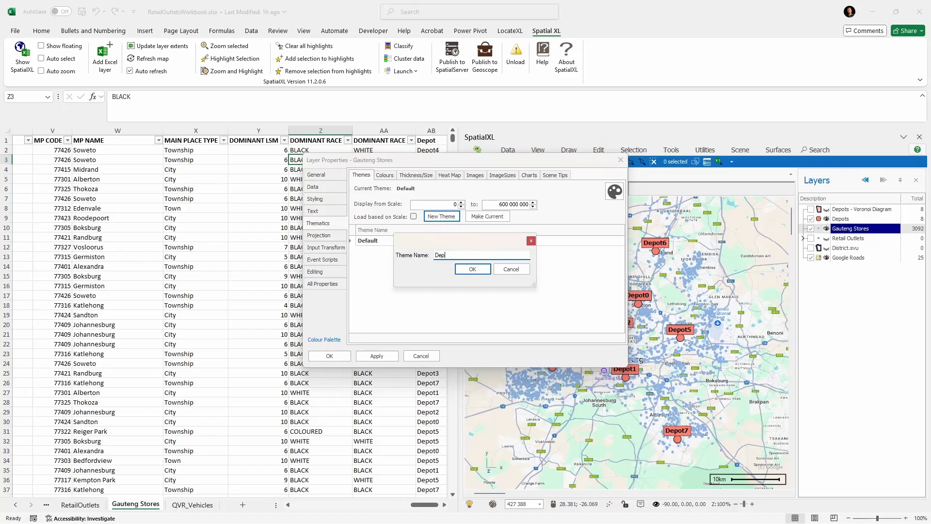
key("Return")
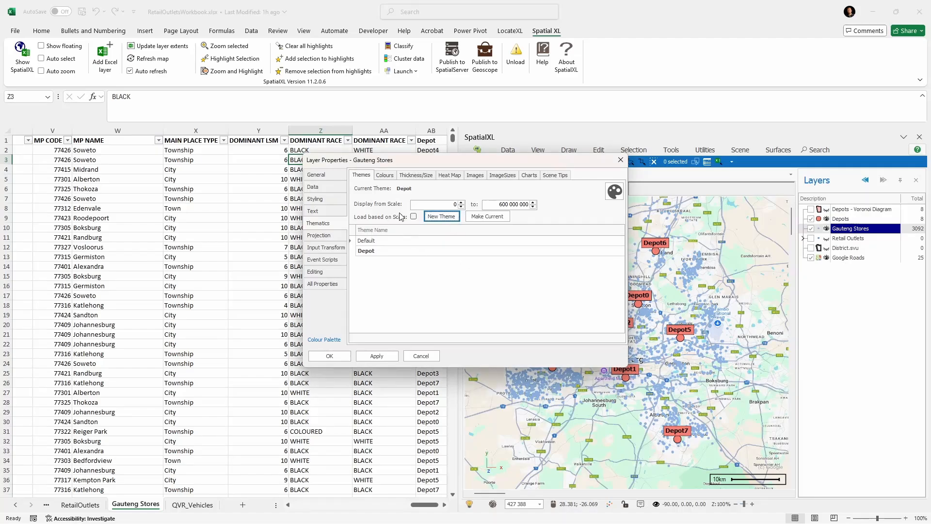
Set the Depot theme's colour column to Row['Depot'].
left_click(385, 175)
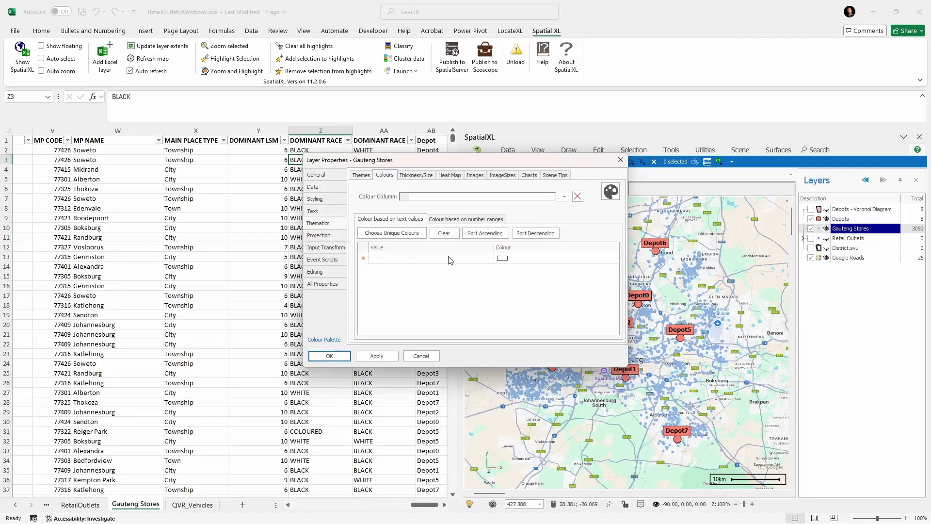
left_click(567, 198)
scroll(580, 233, "down", 5)
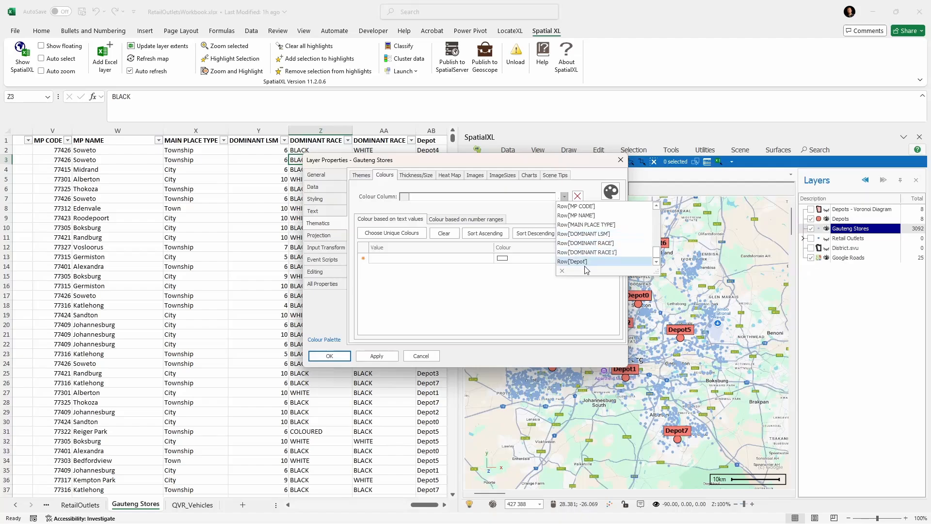
left_click(579, 262)
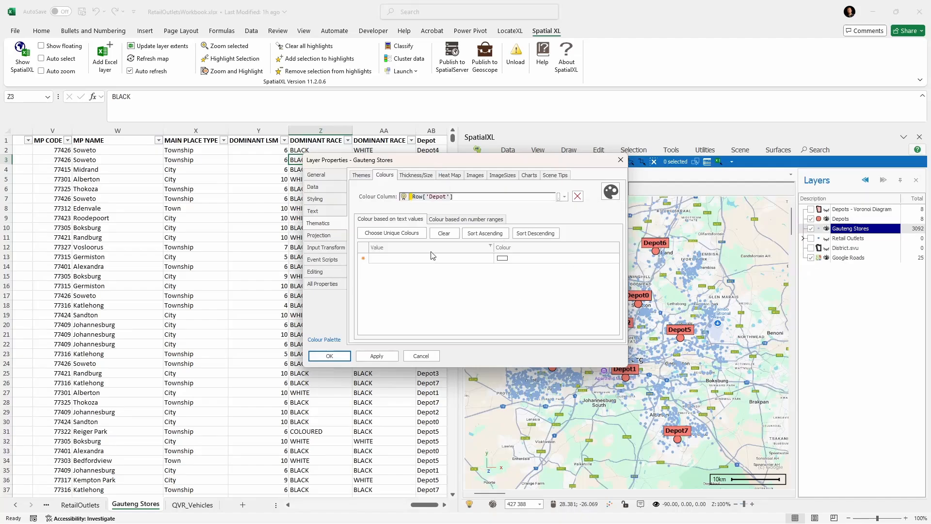
Generate unique colours for each depot value in the Gauteng Stores theme and apply them to the map.
left_click(393, 233)
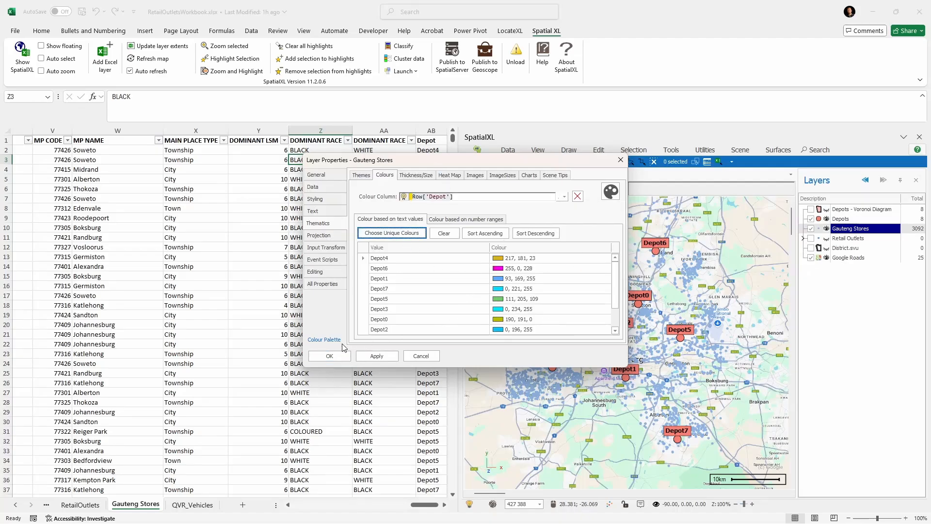
left_click(332, 354)
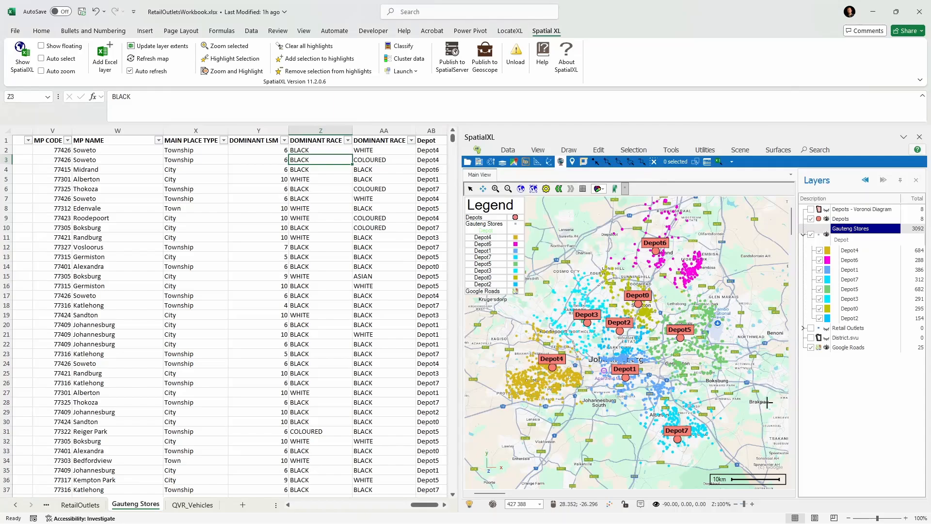
scroll(669, 365, "down", 1)
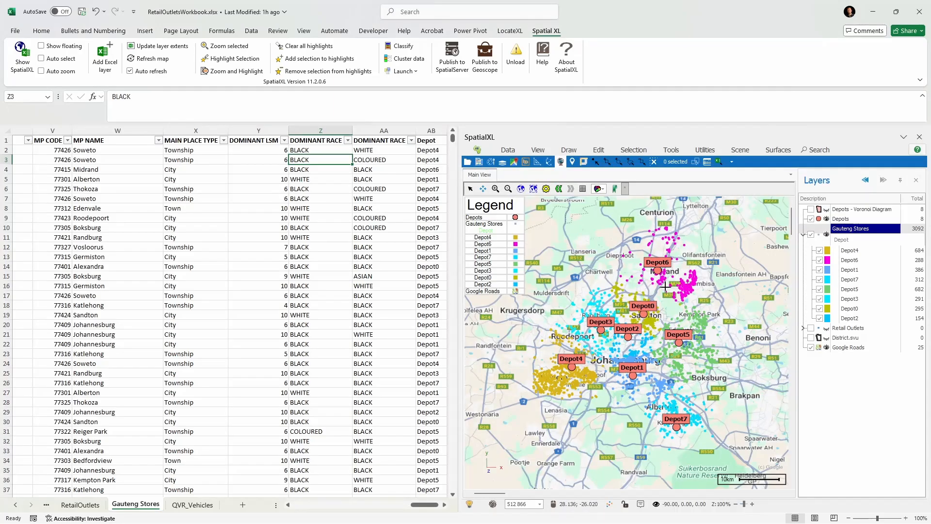
scroll(665, 287, "up", 1)
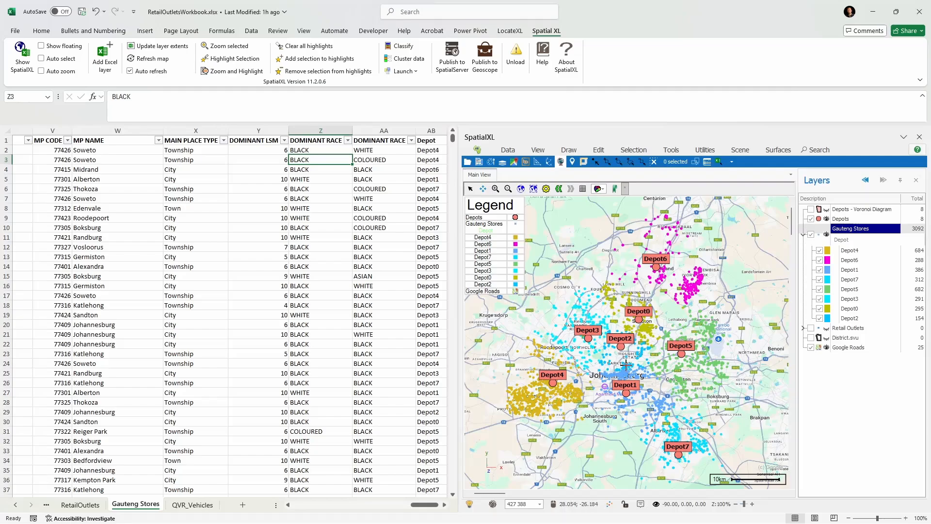
Collapse the Gauteng Stores legend entries in the layer list and show the Depots - Voronoi Diagram layer over the coloured stores.
left_click(804, 235)
left_click(811, 209)
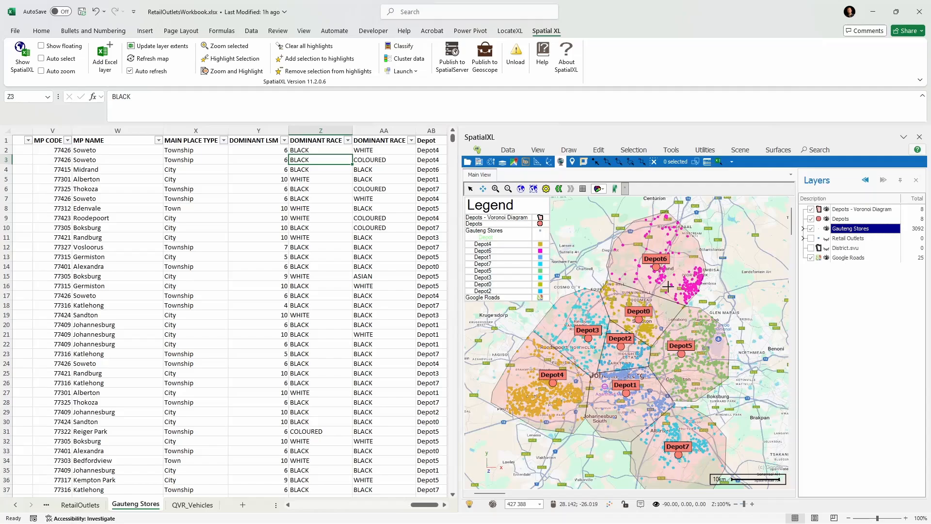
scroll(577, 298, "down", 1)
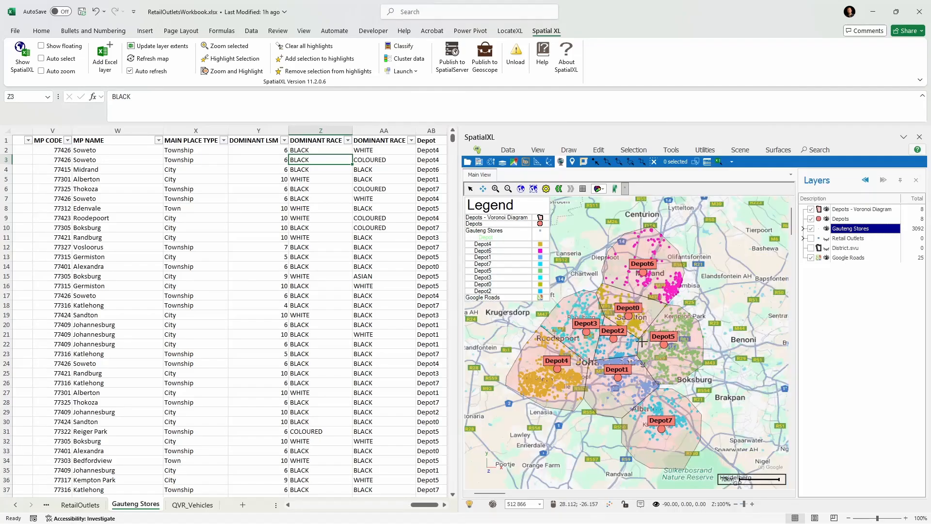